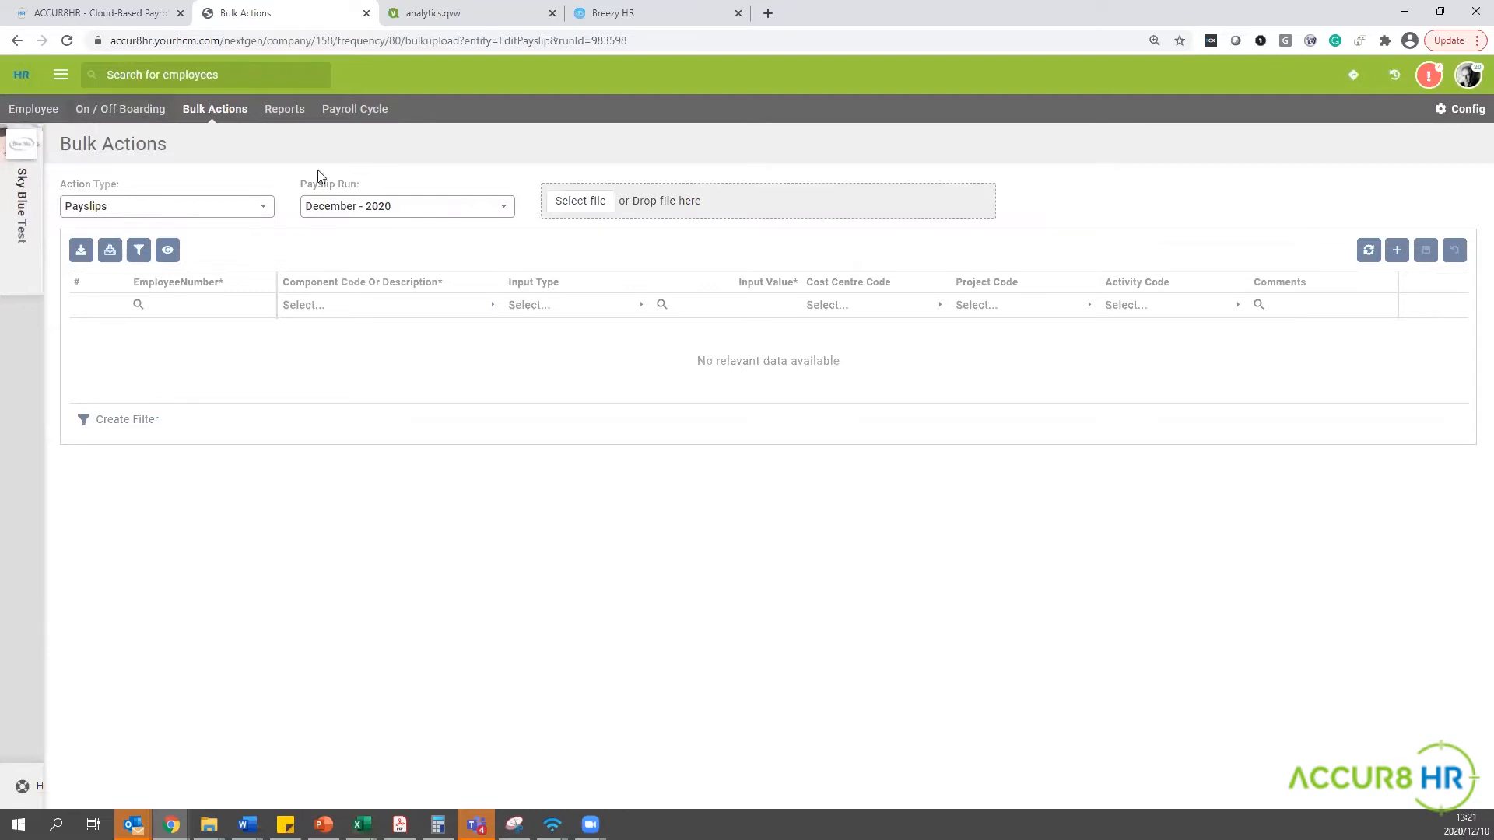
Set the bulk action type to Basic Profile.
click(263, 208)
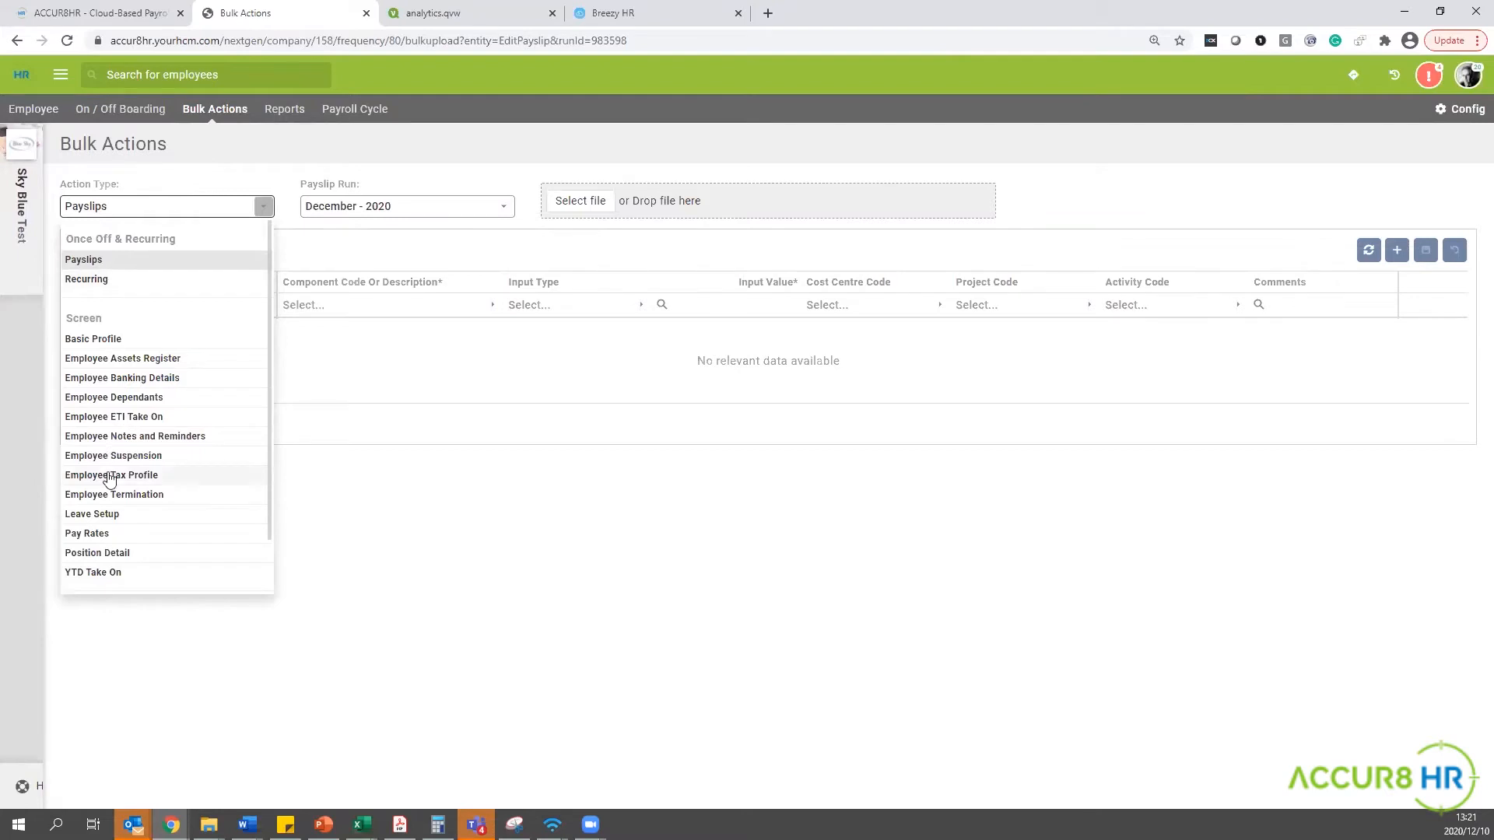
scroll(110, 467, down, 1)
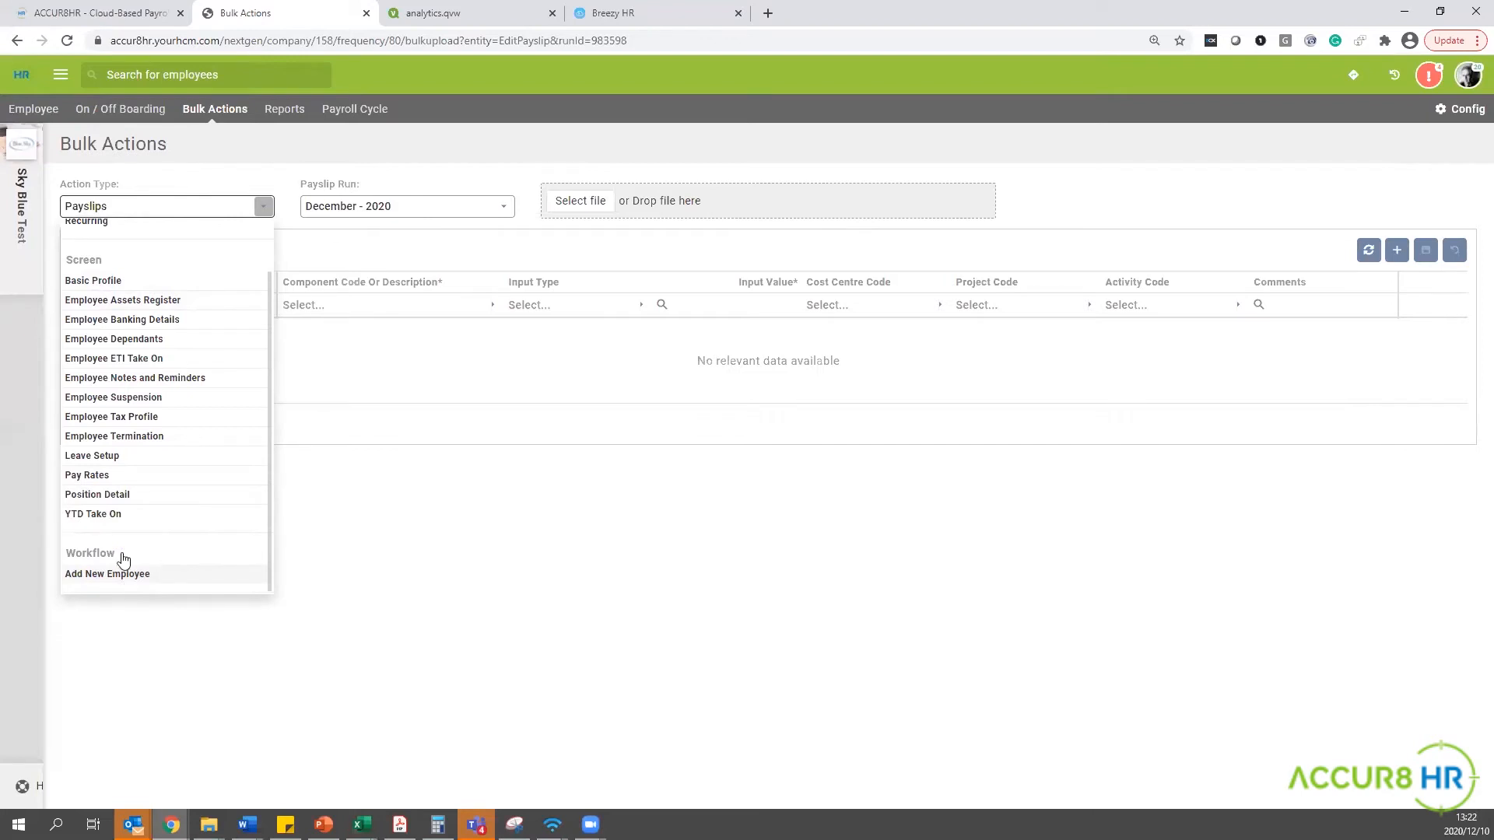
click(91, 282)
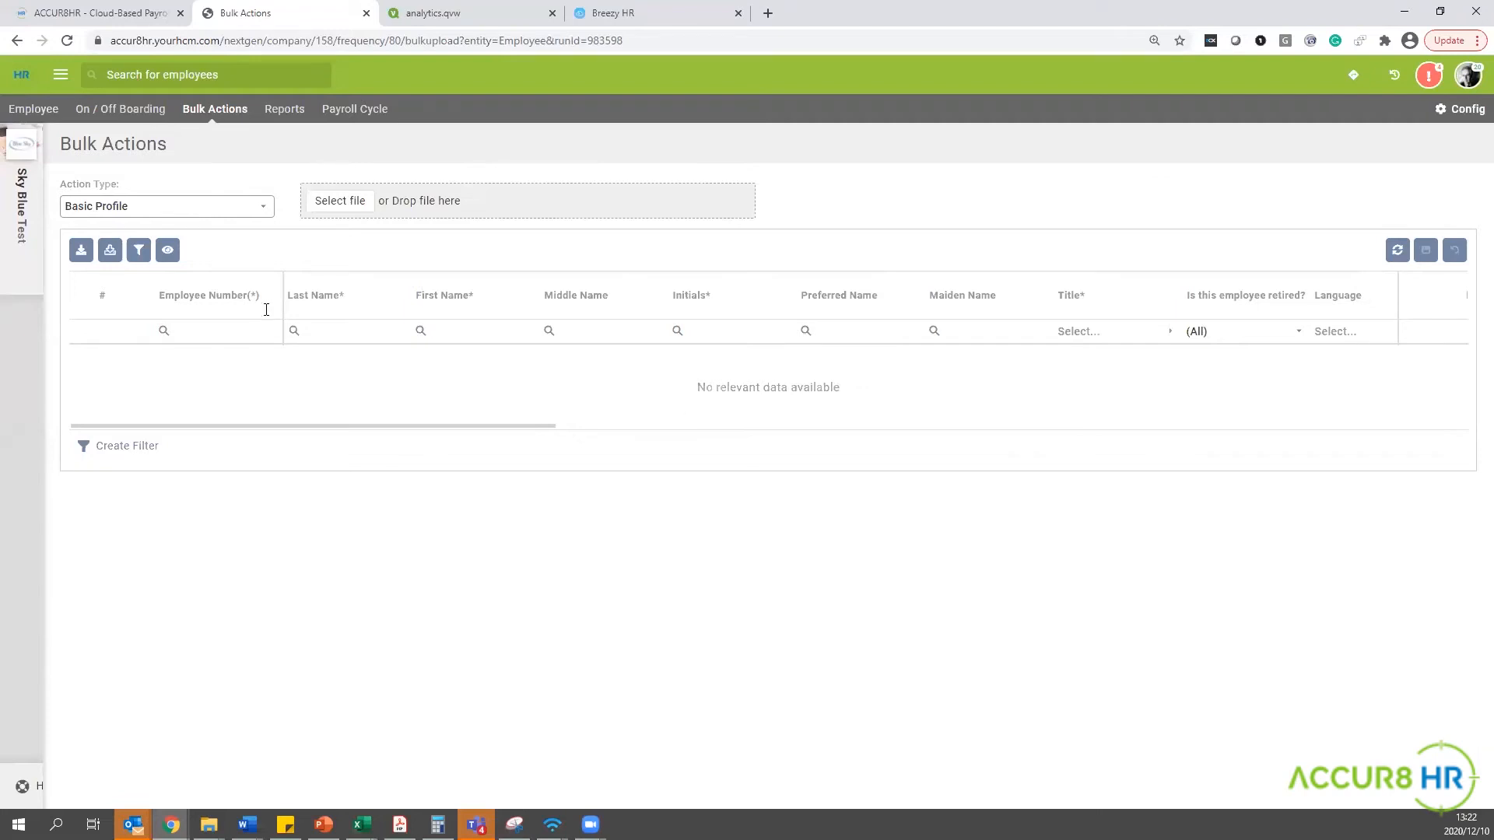
Show the existing employee records at 20 per page, look through them, and hide them again.
click(167, 253)
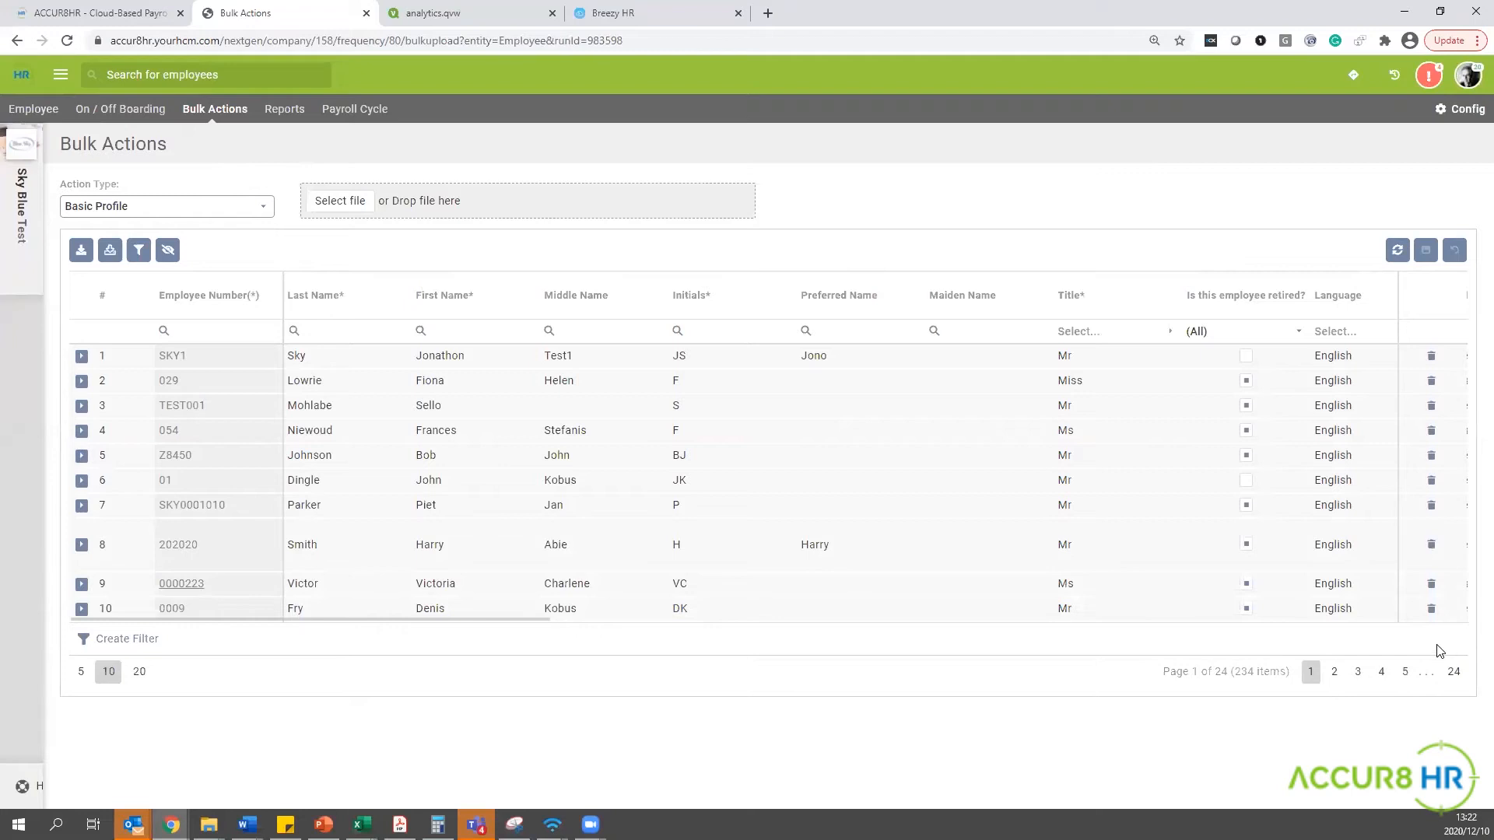
click(139, 674)
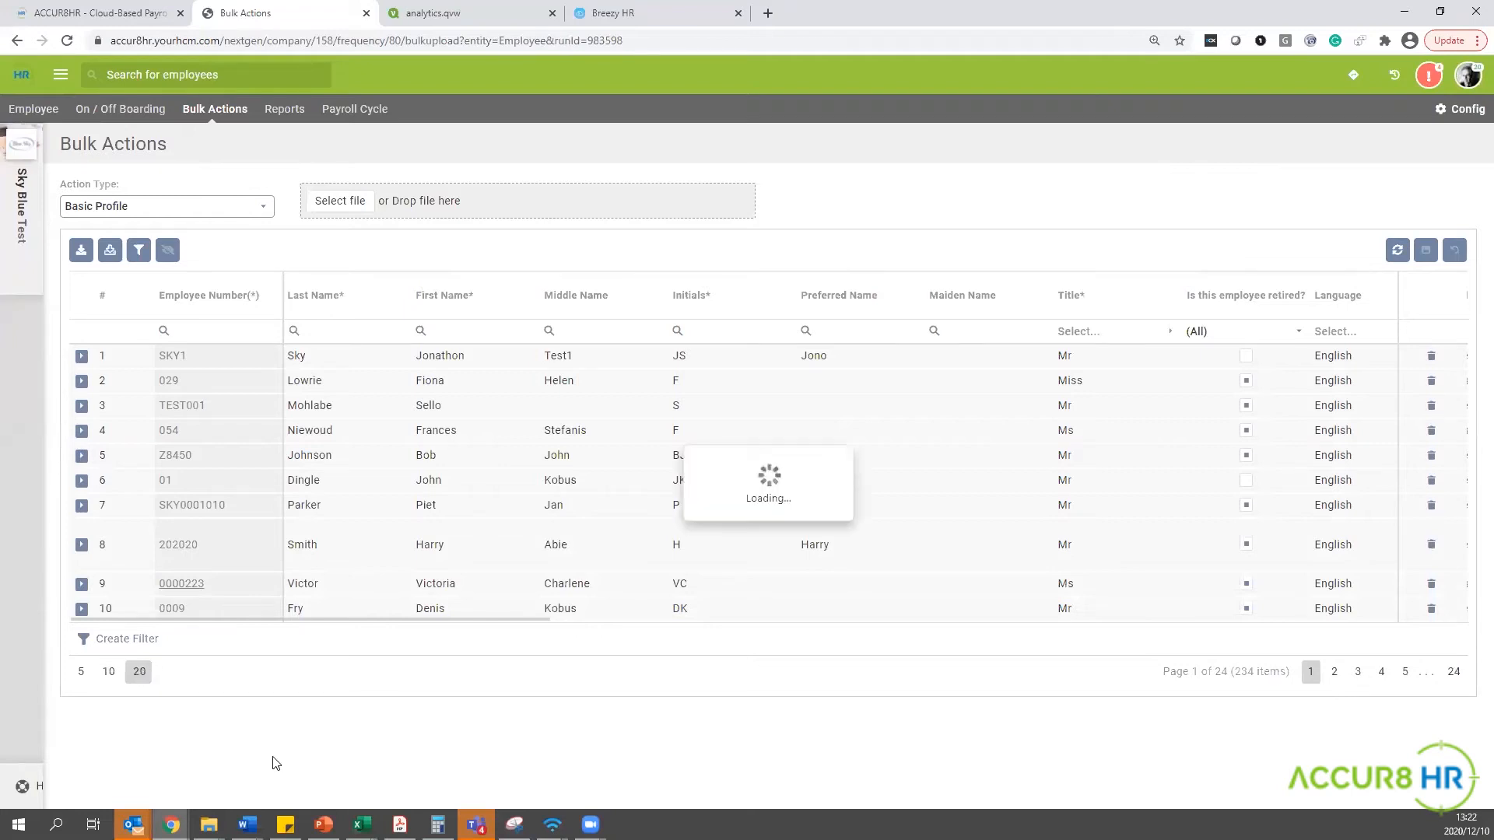
scroll(300, 705, down, 2)
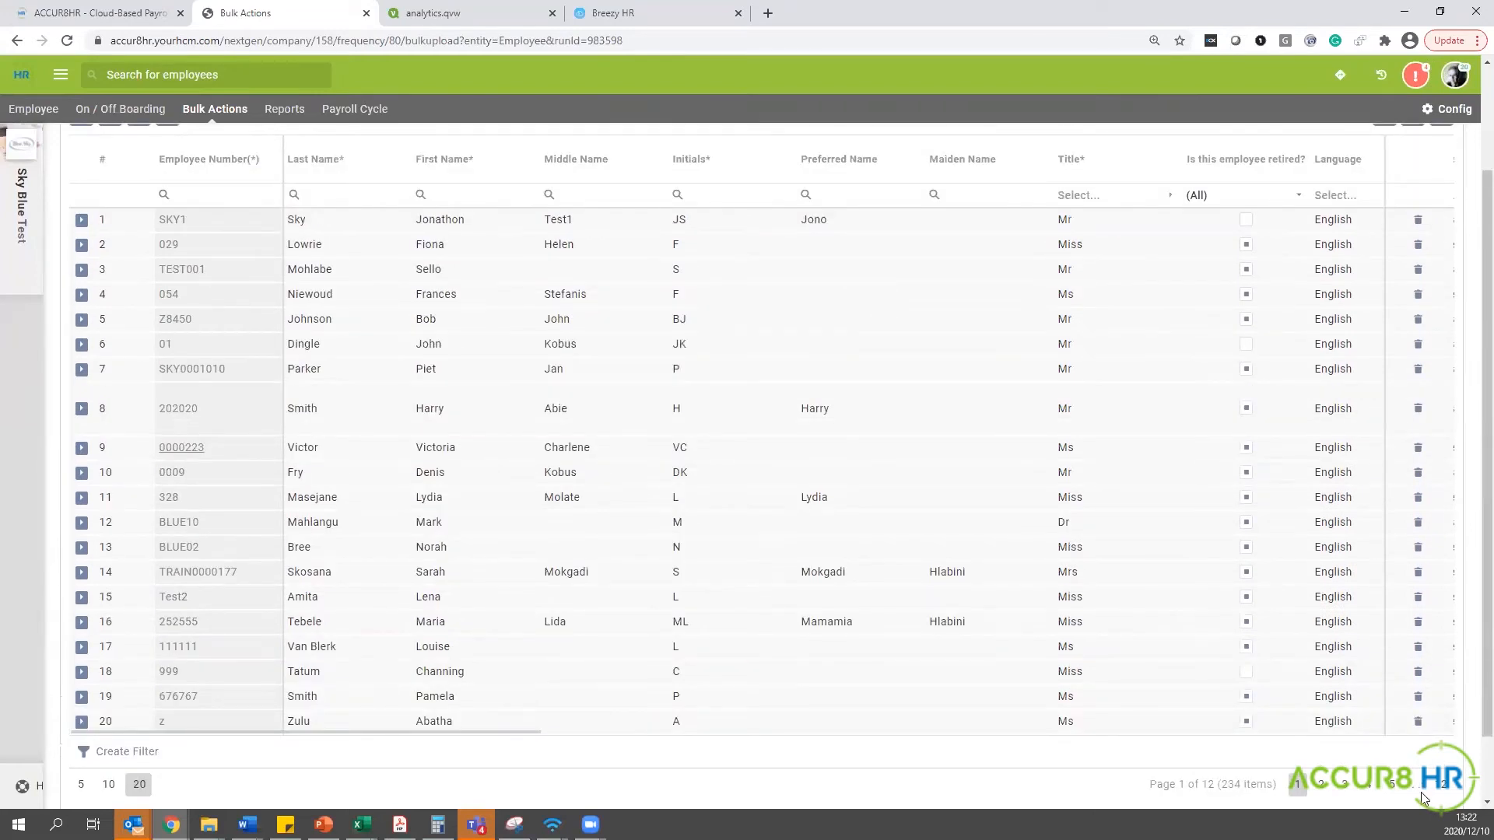
scroll(746, 467, up, 2)
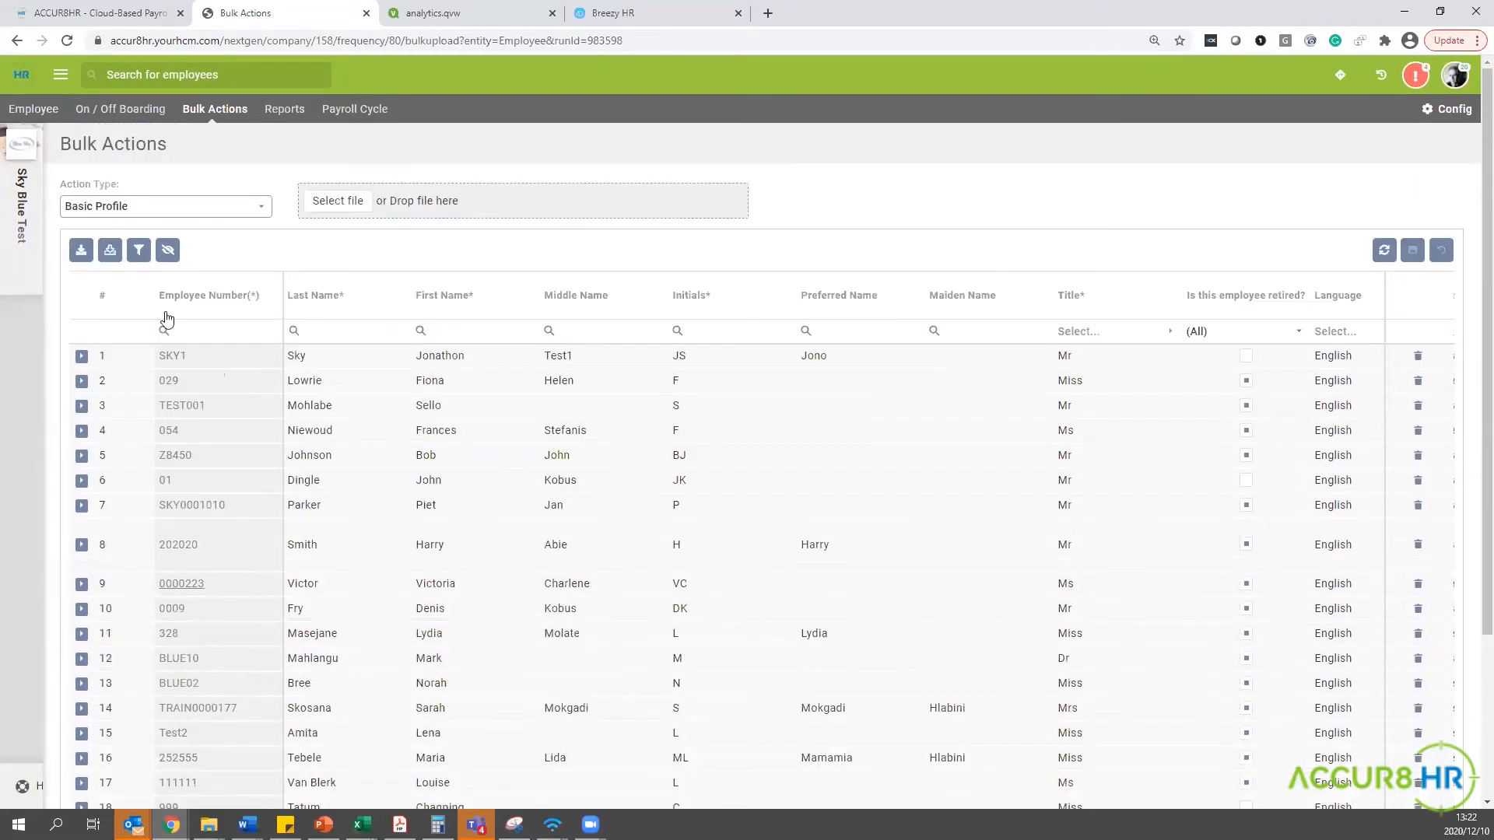
click(167, 250)
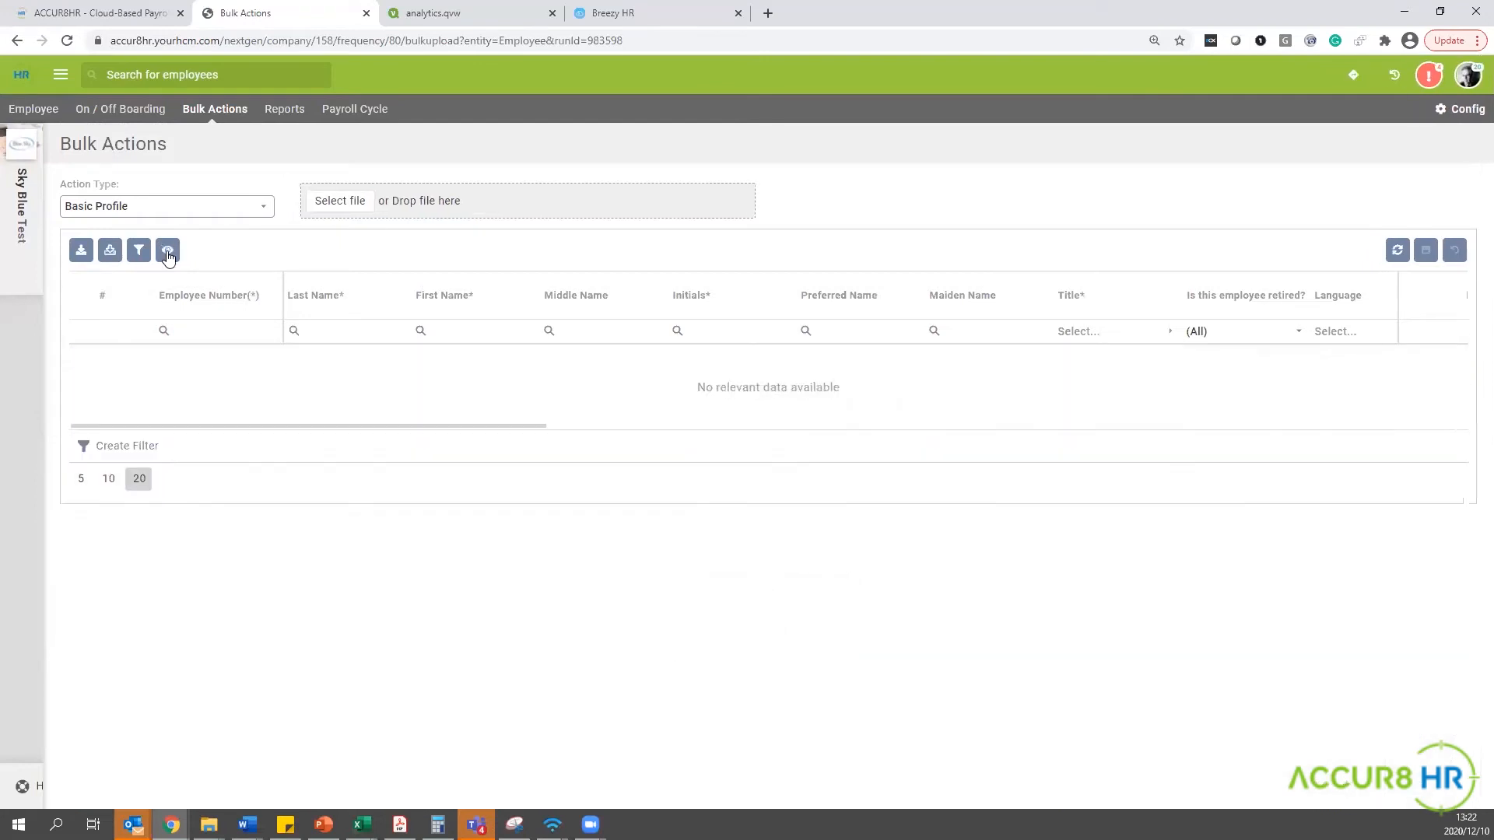
Filter the employee records to last names starting with "b" and gender Male.
mouse_move(300, 327)
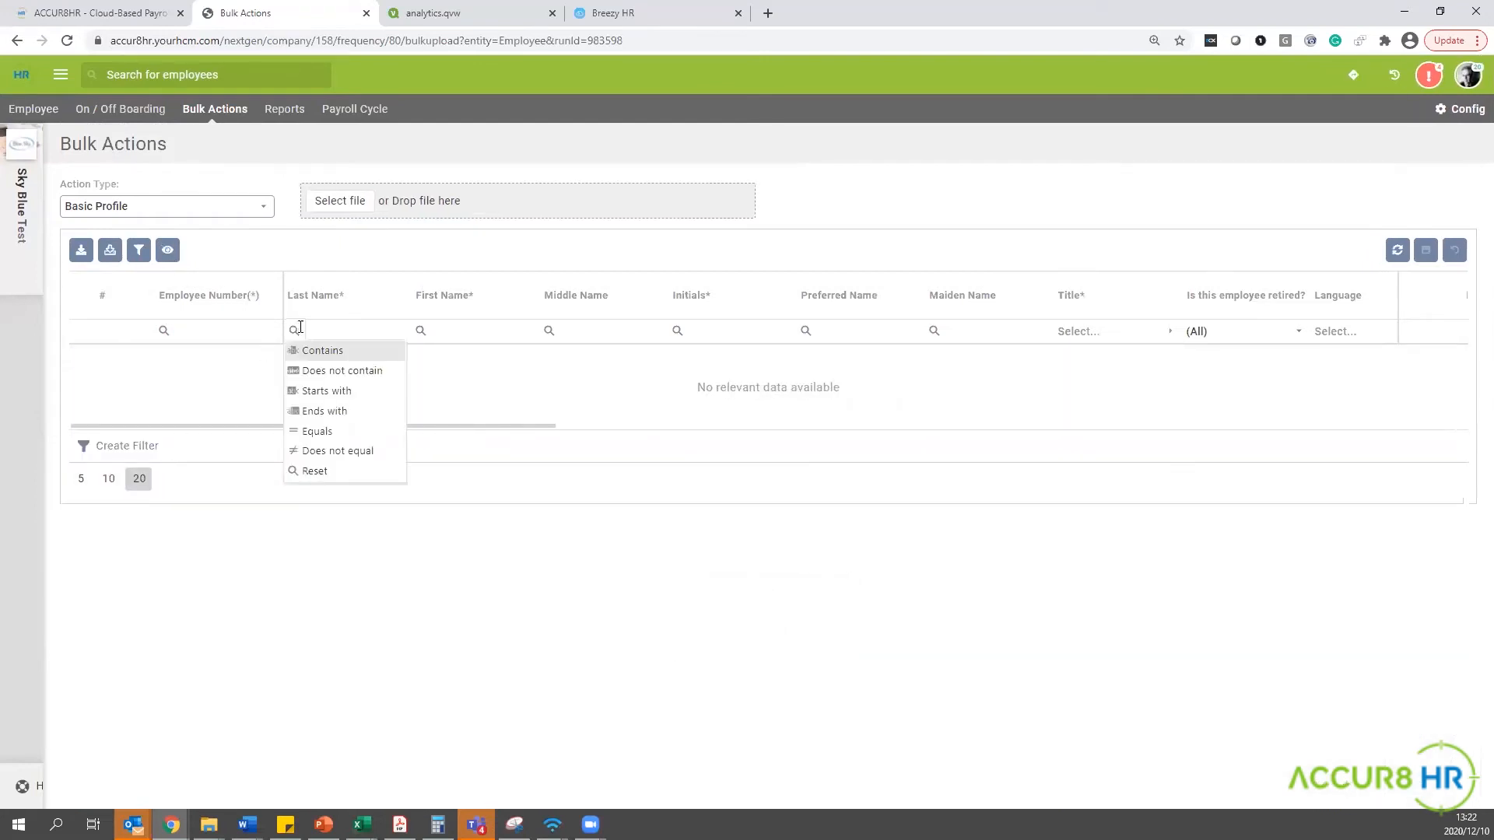
click(324, 394)
text(b)
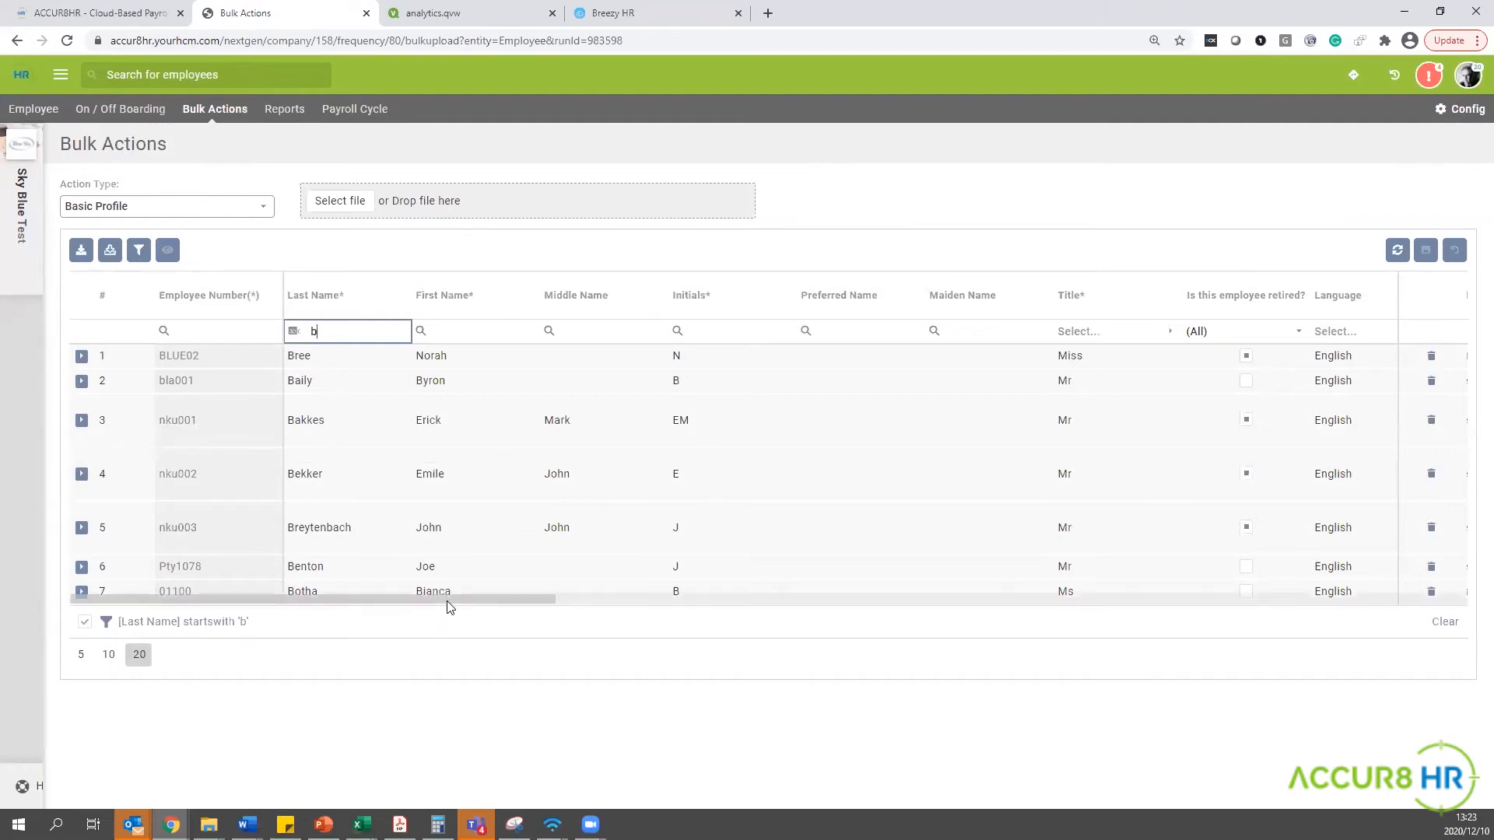
drag(448, 607, 587, 615)
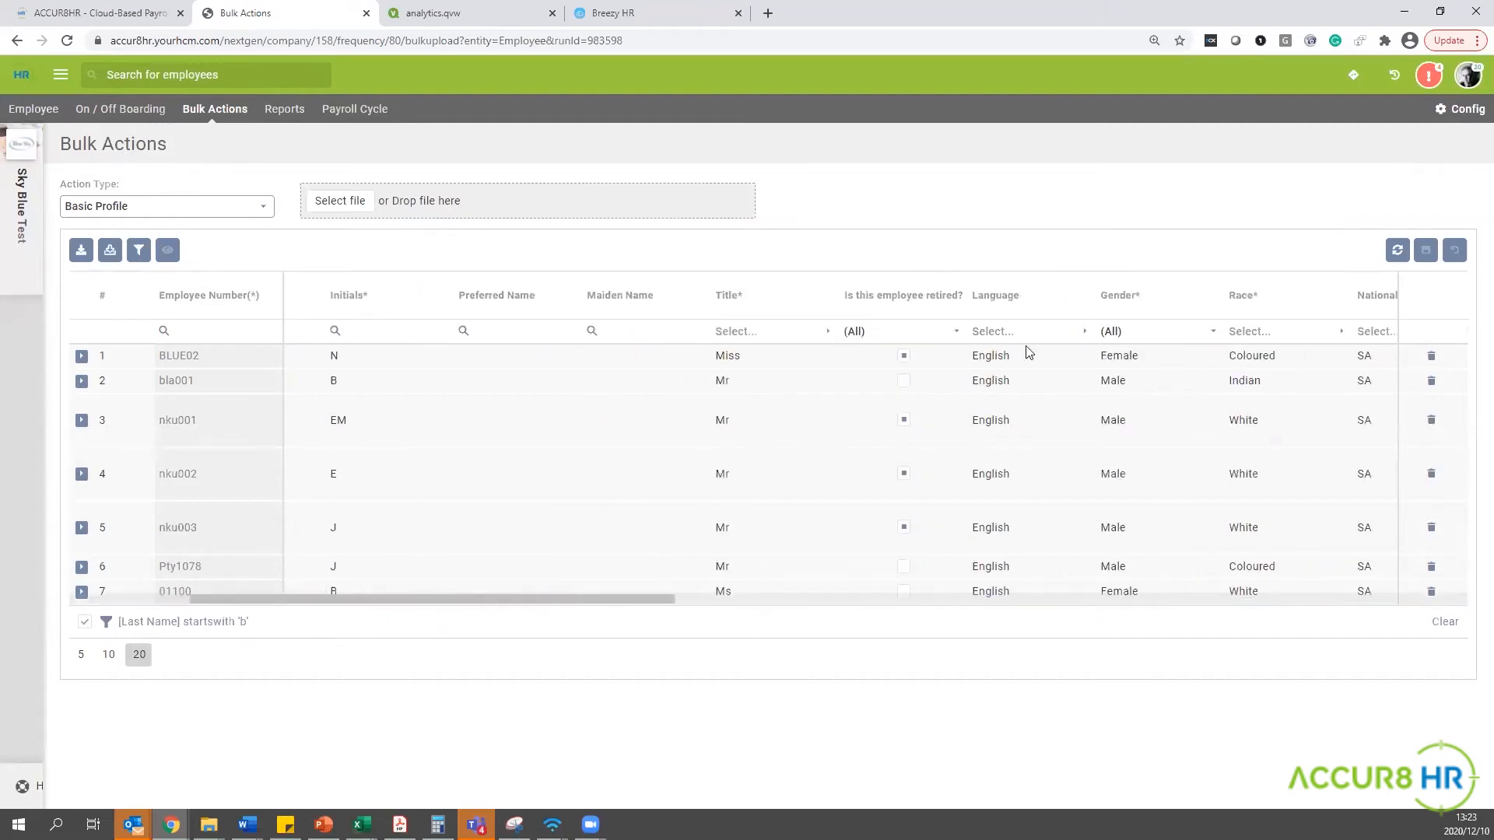
click(1179, 332)
click(1077, 372)
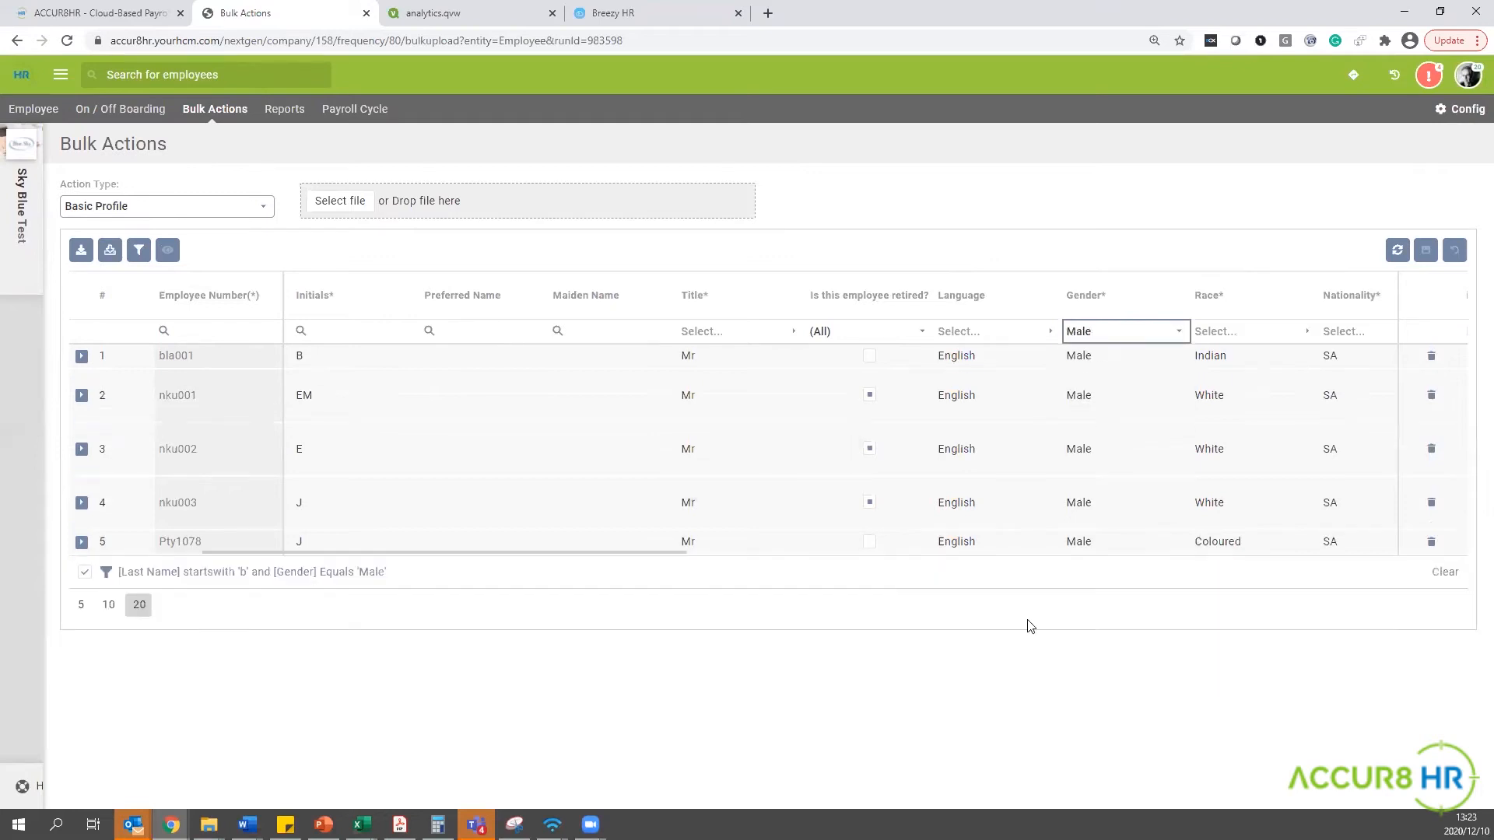
drag(633, 552, 415, 548)
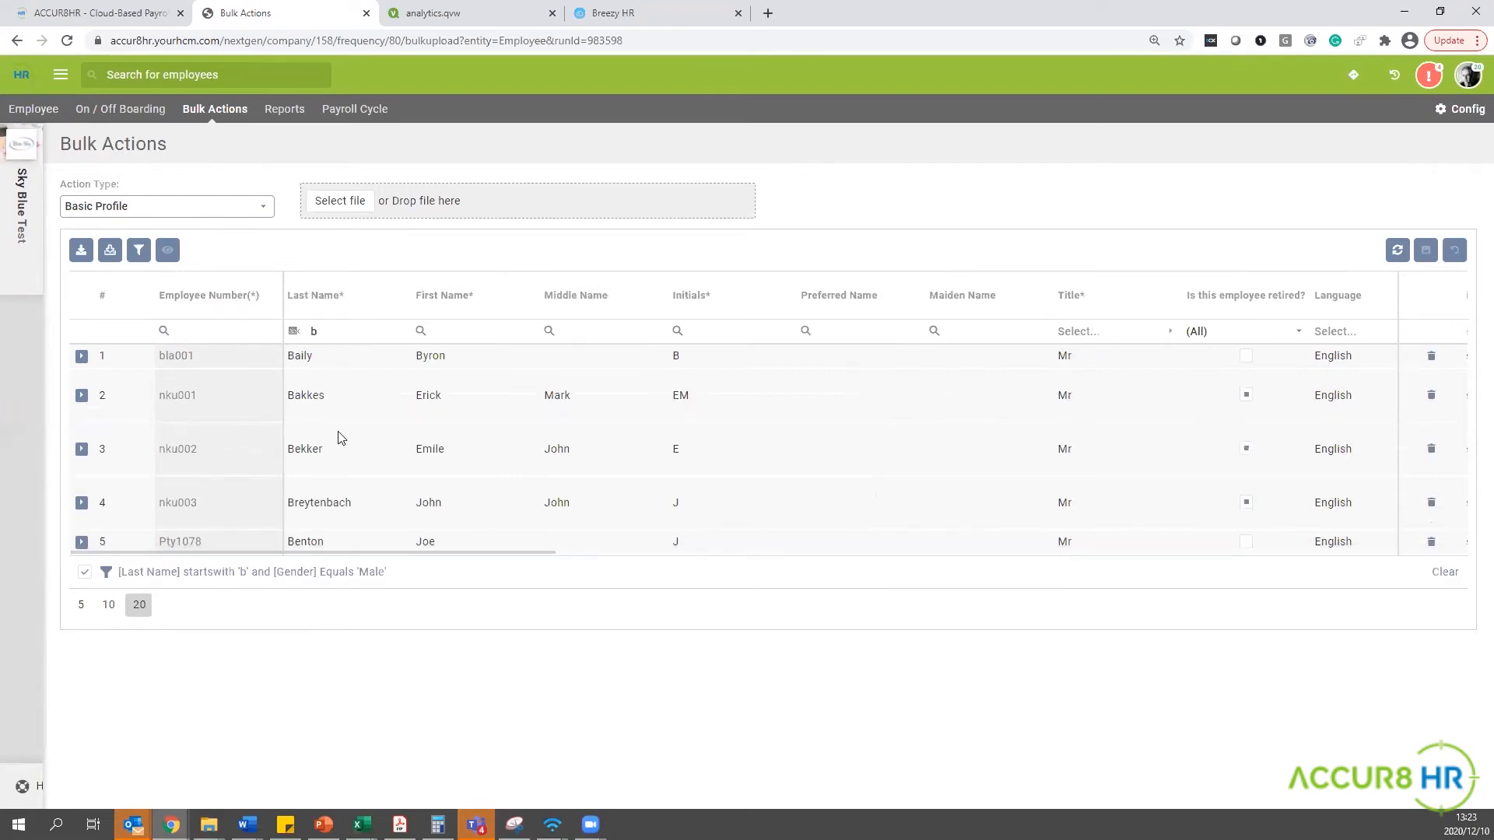
Try adding an "s" to the last names of the first three filtered employees, and discard the unsaved edits.
click(320, 355)
text(s)
click(342, 389)
text(s)
click(361, 456)
text(s)
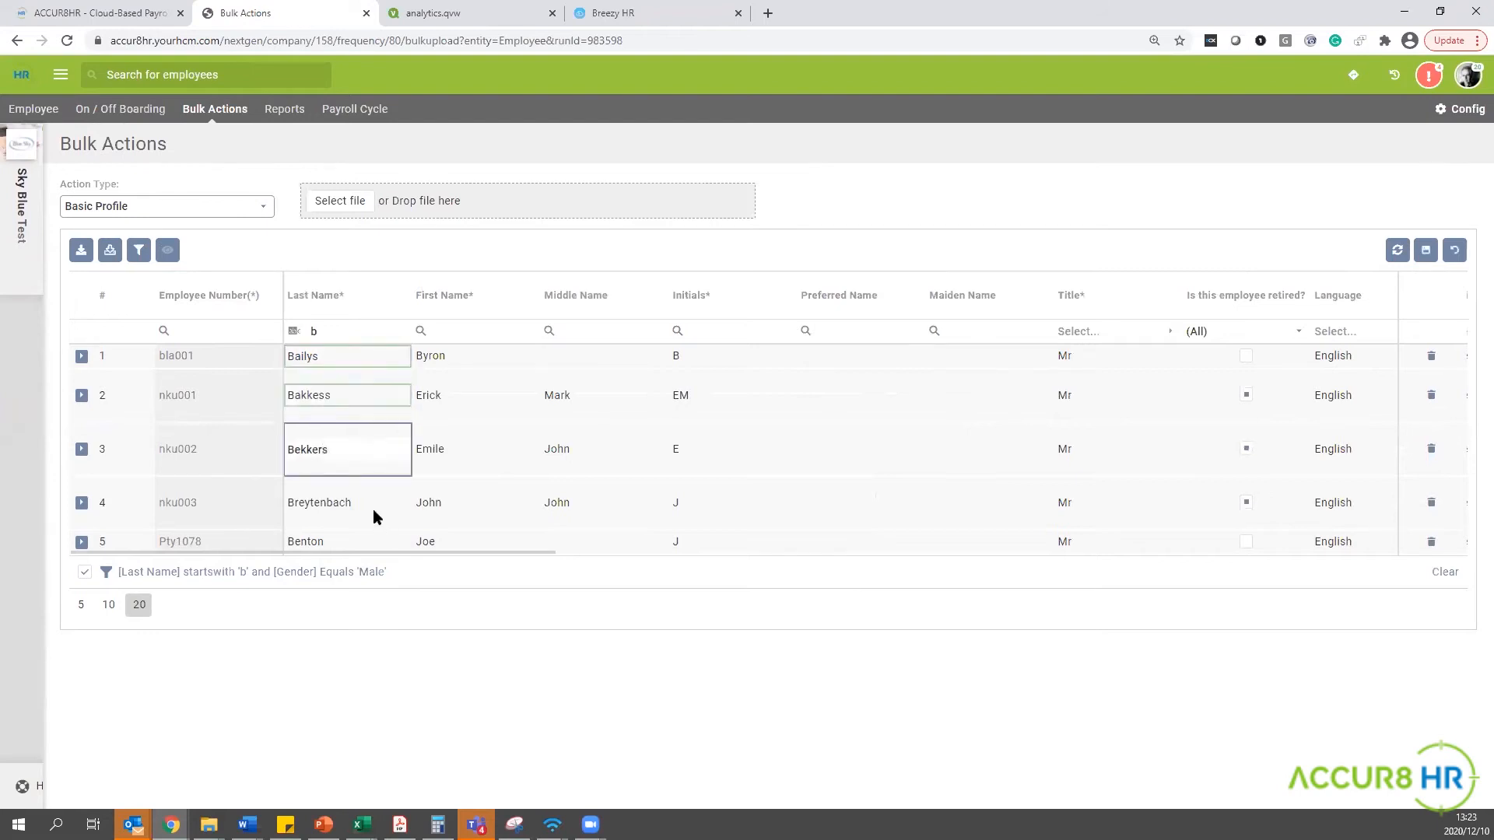
click(377, 500)
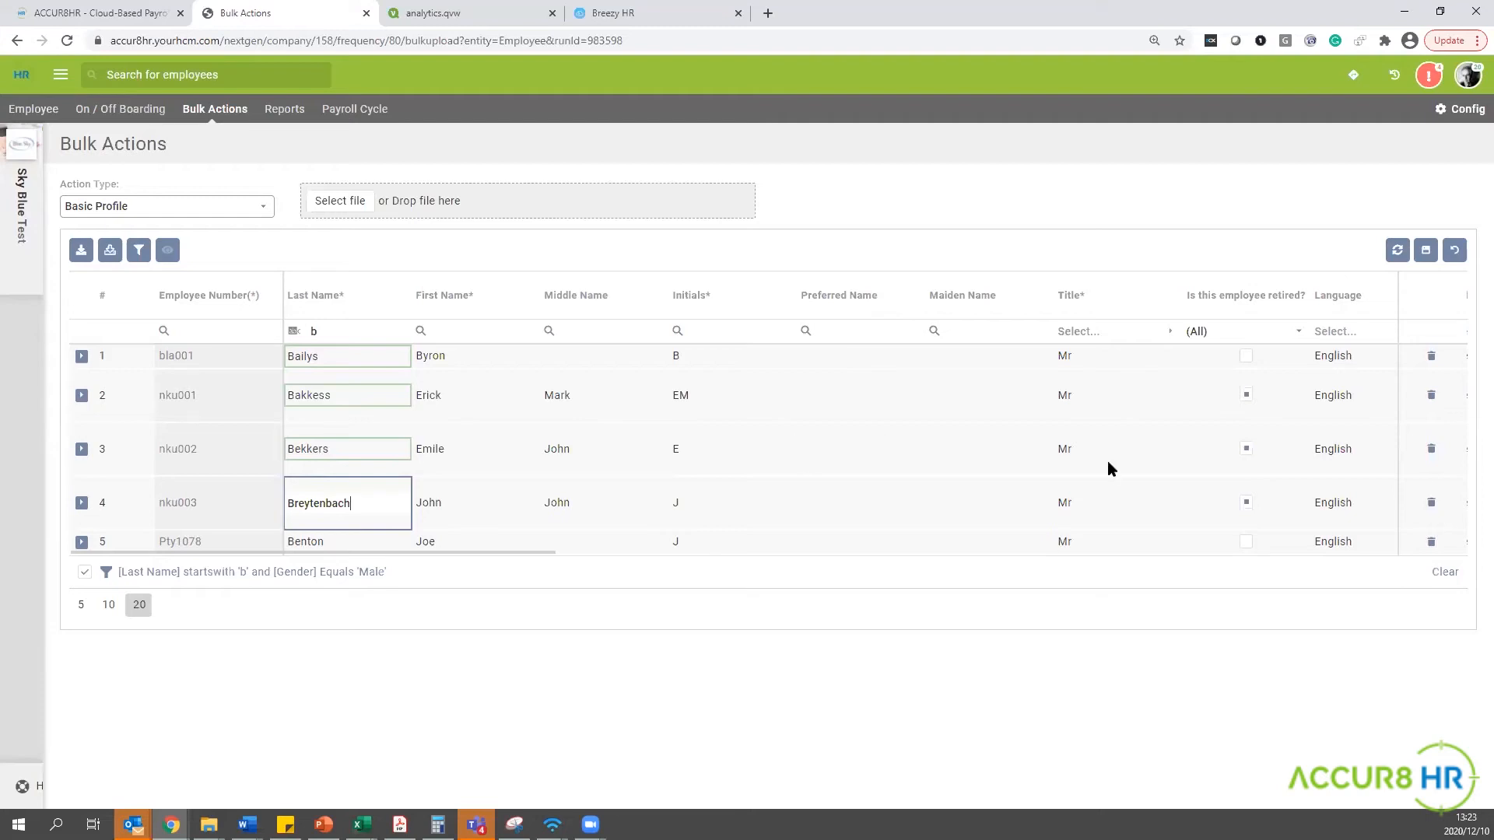
click(1455, 254)
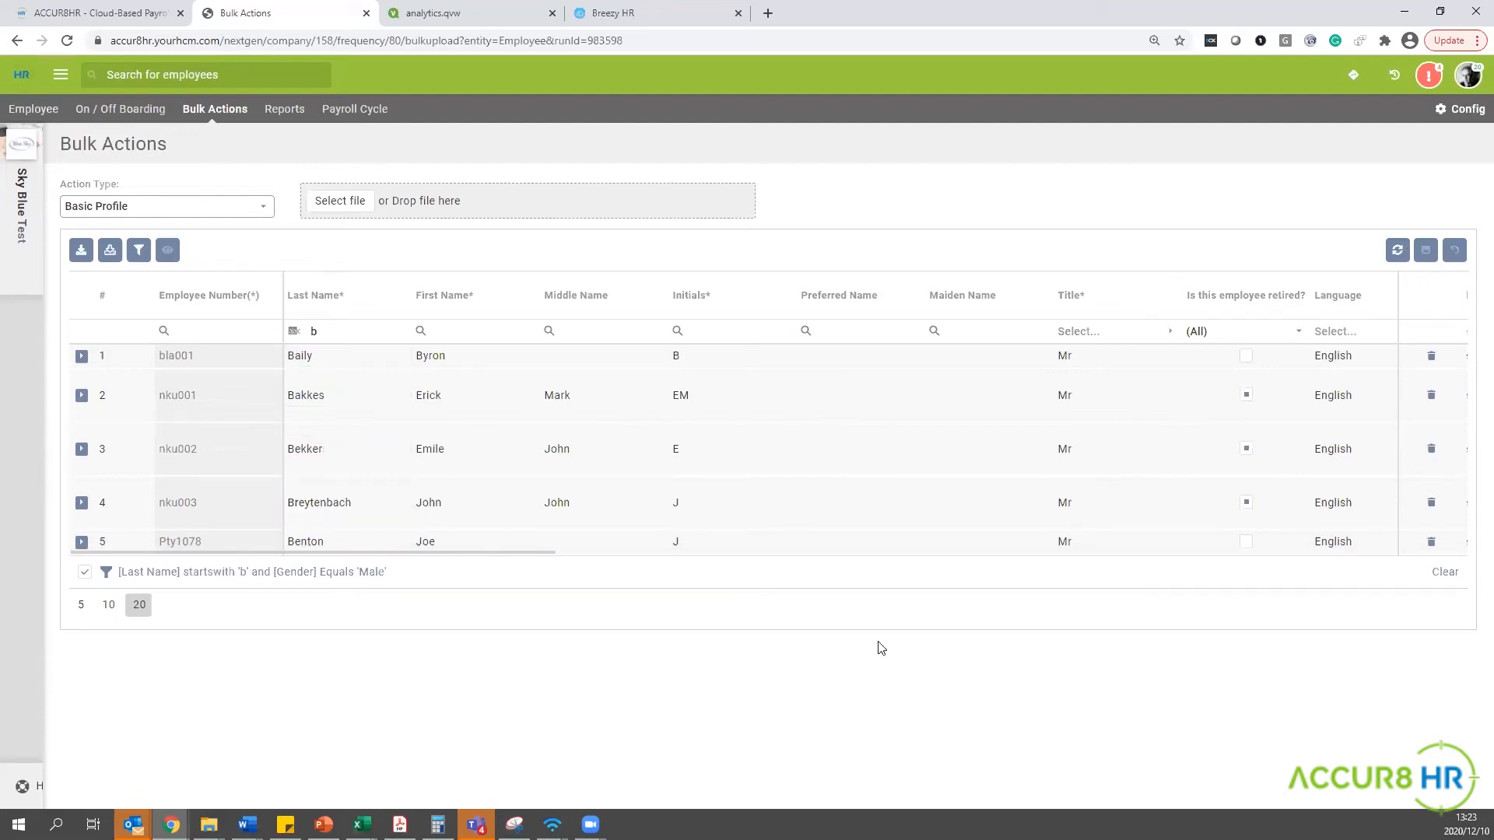
Download the filtered employee records as an Excel file, open it and enable editing.
click(81, 252)
click(56, 784)
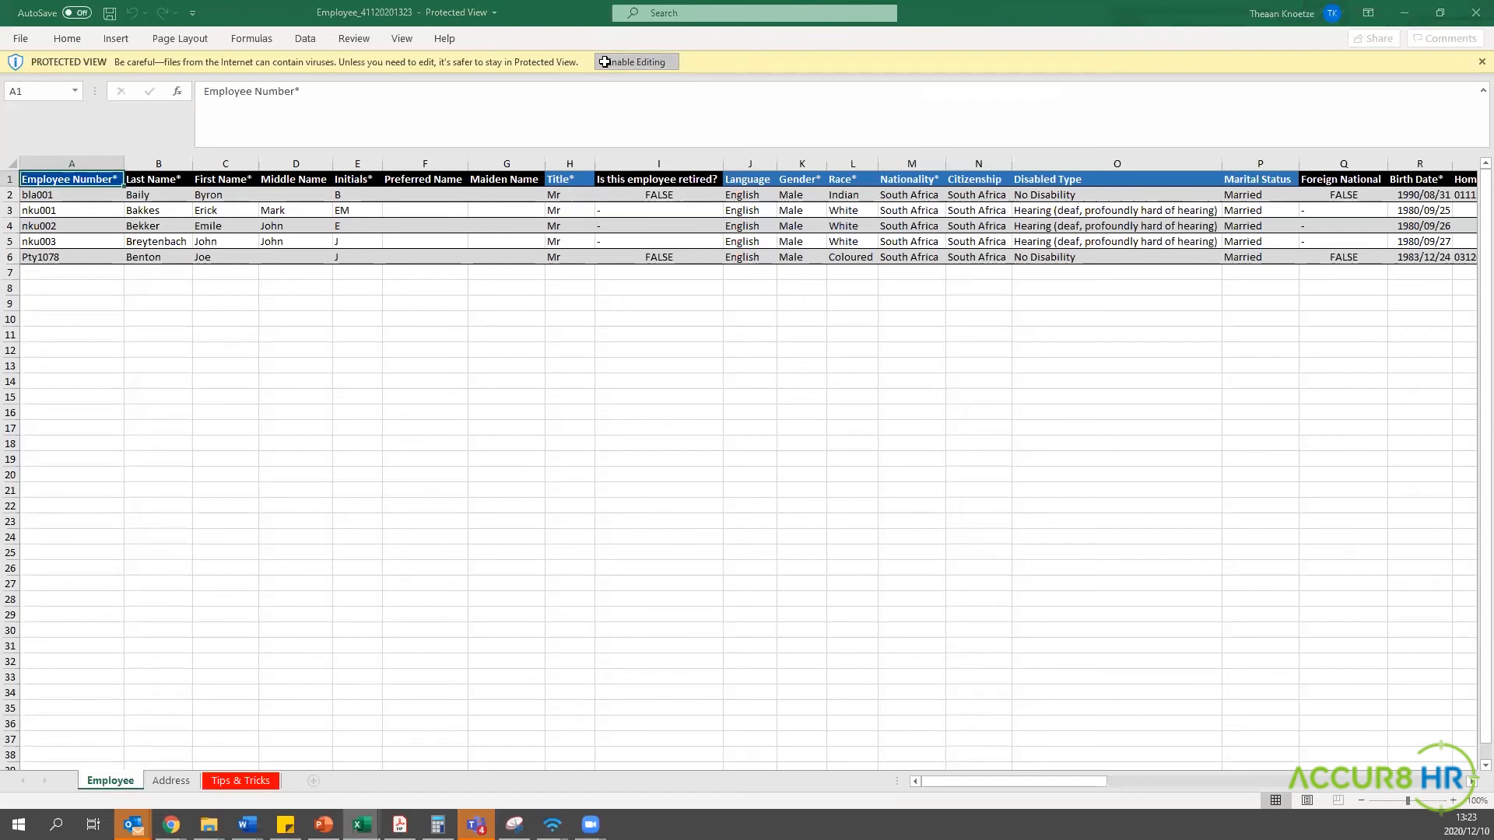
click(604, 61)
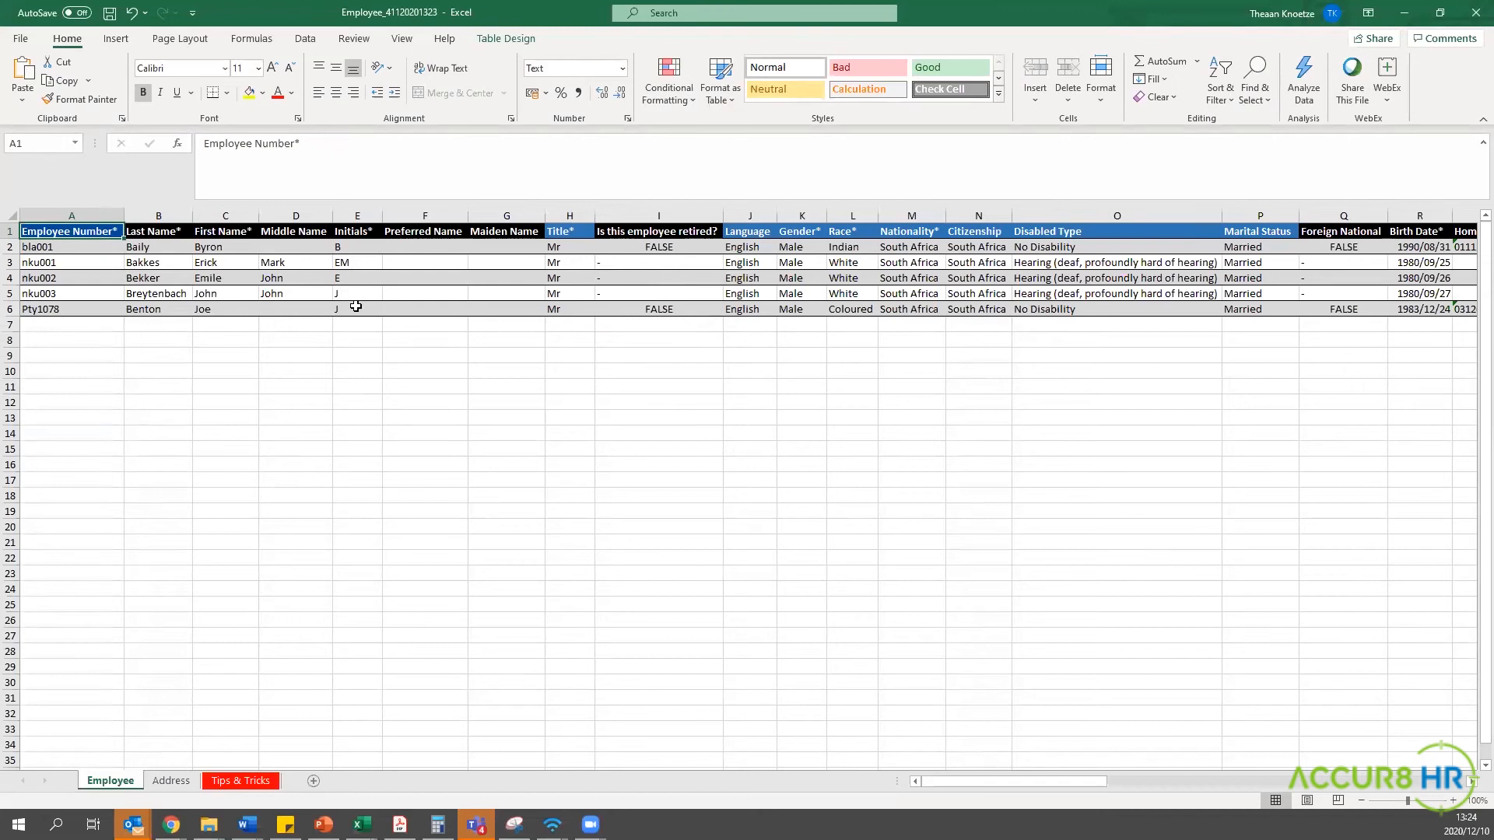
Set the marital status of the first listed employee in cell P2 to Single.
click(1280, 247)
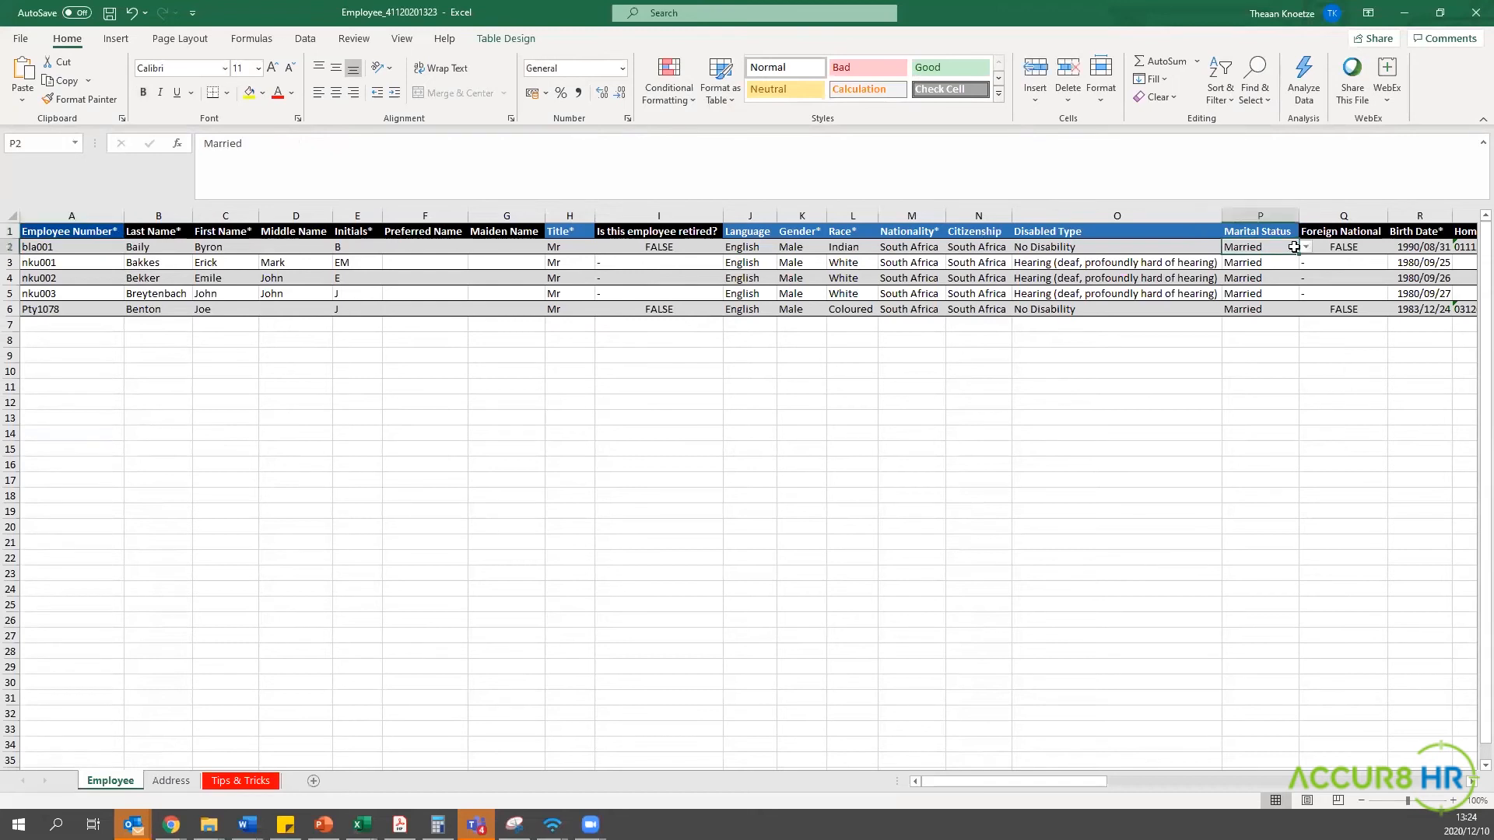
click(1306, 247)
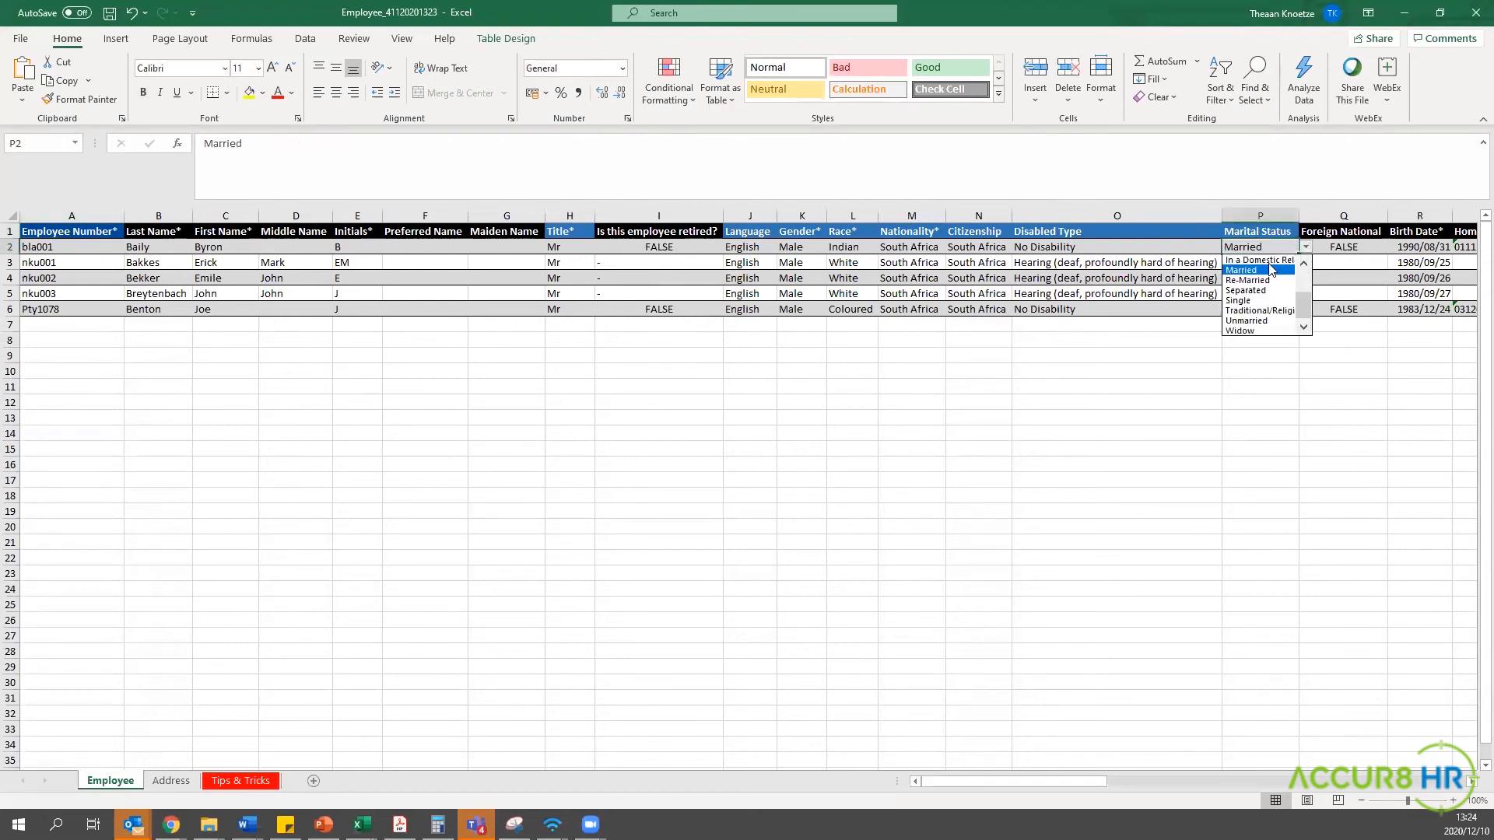
click(1257, 300)
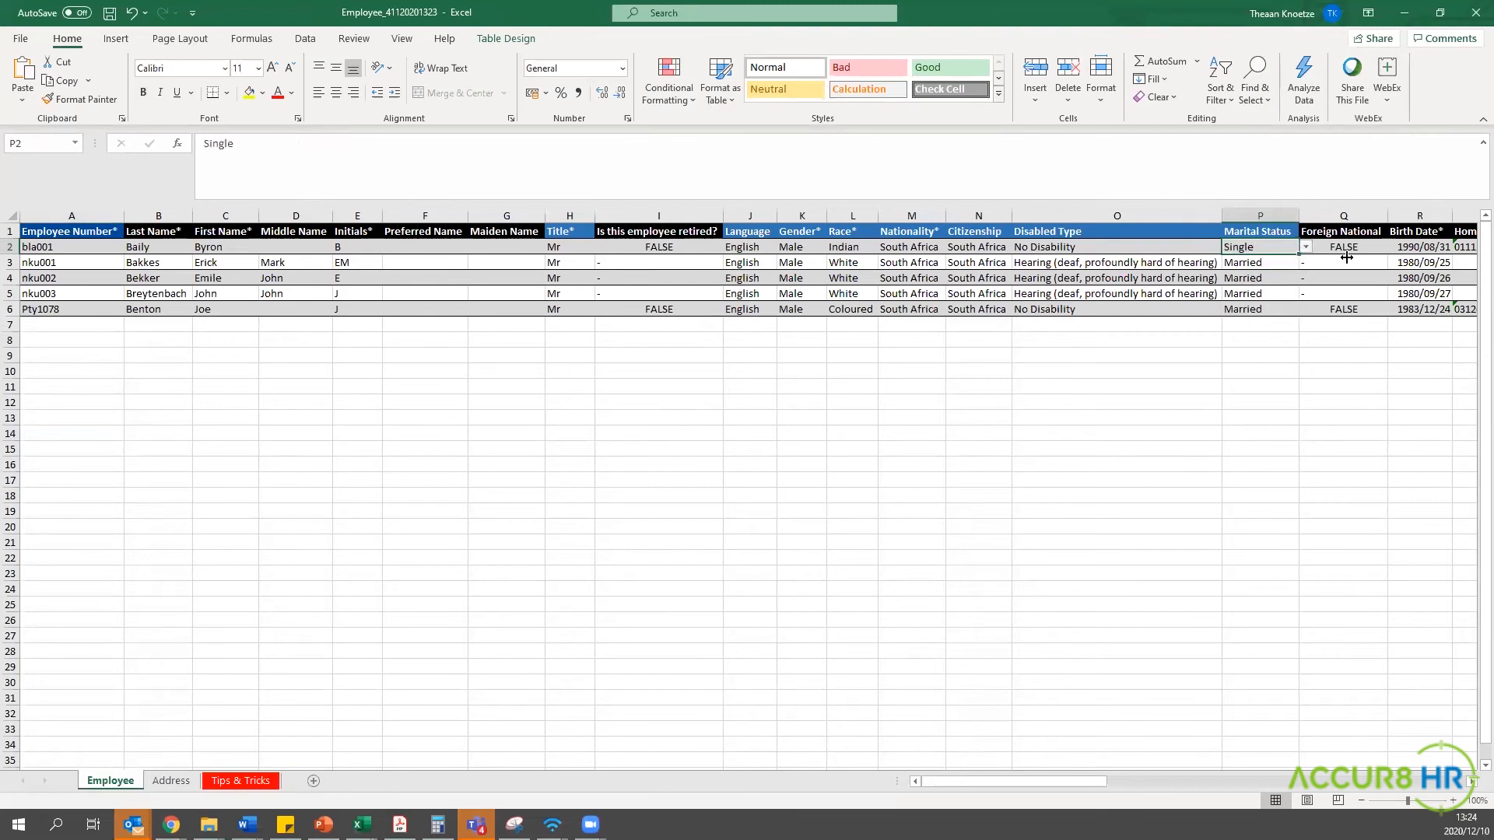
click(1243, 274)
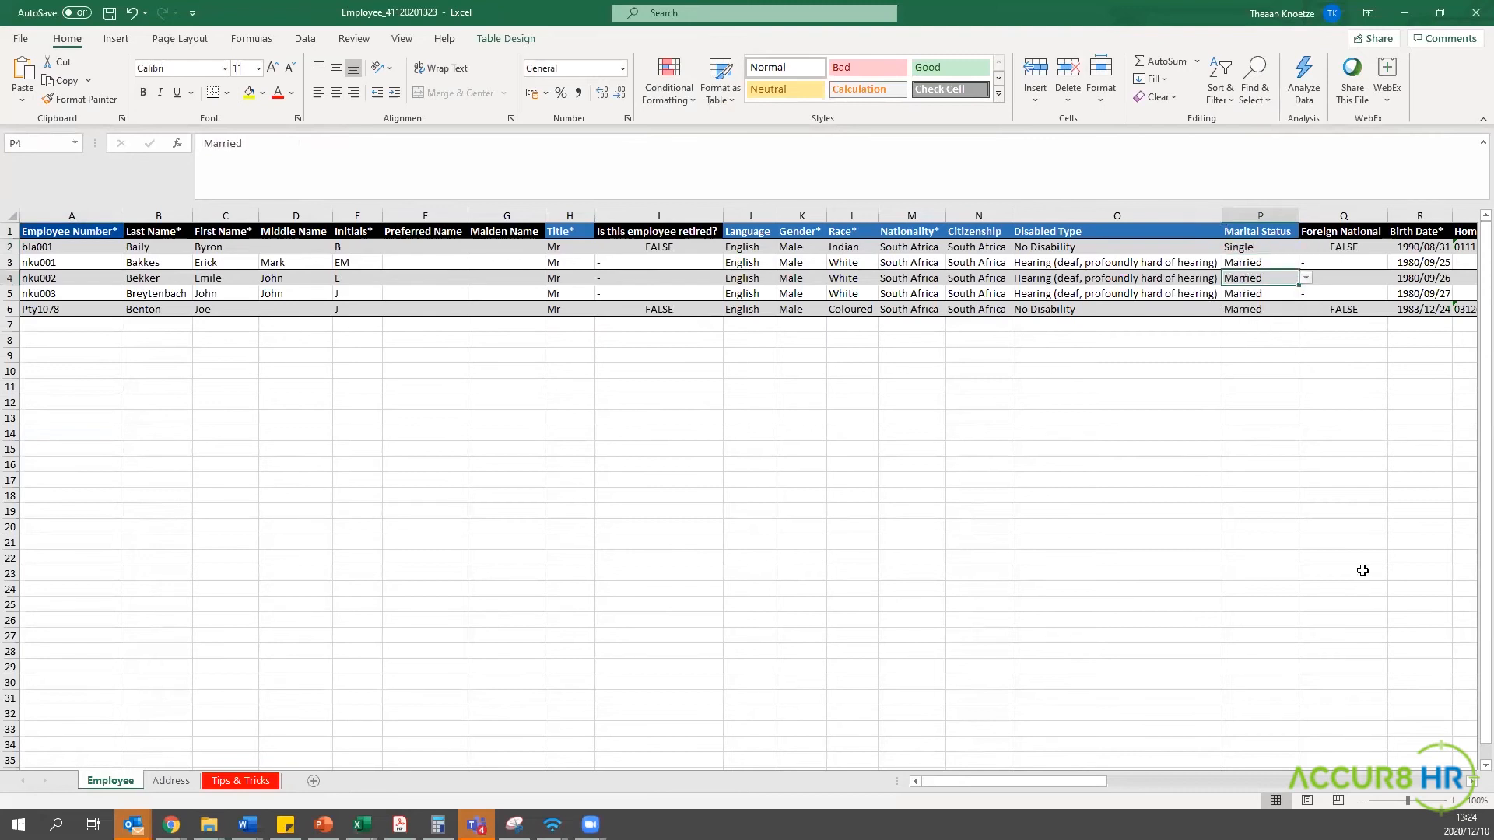
Switch from Excel back to the browser payroll system and open the Reports section.
click(1405, 19)
click(1405, 19)
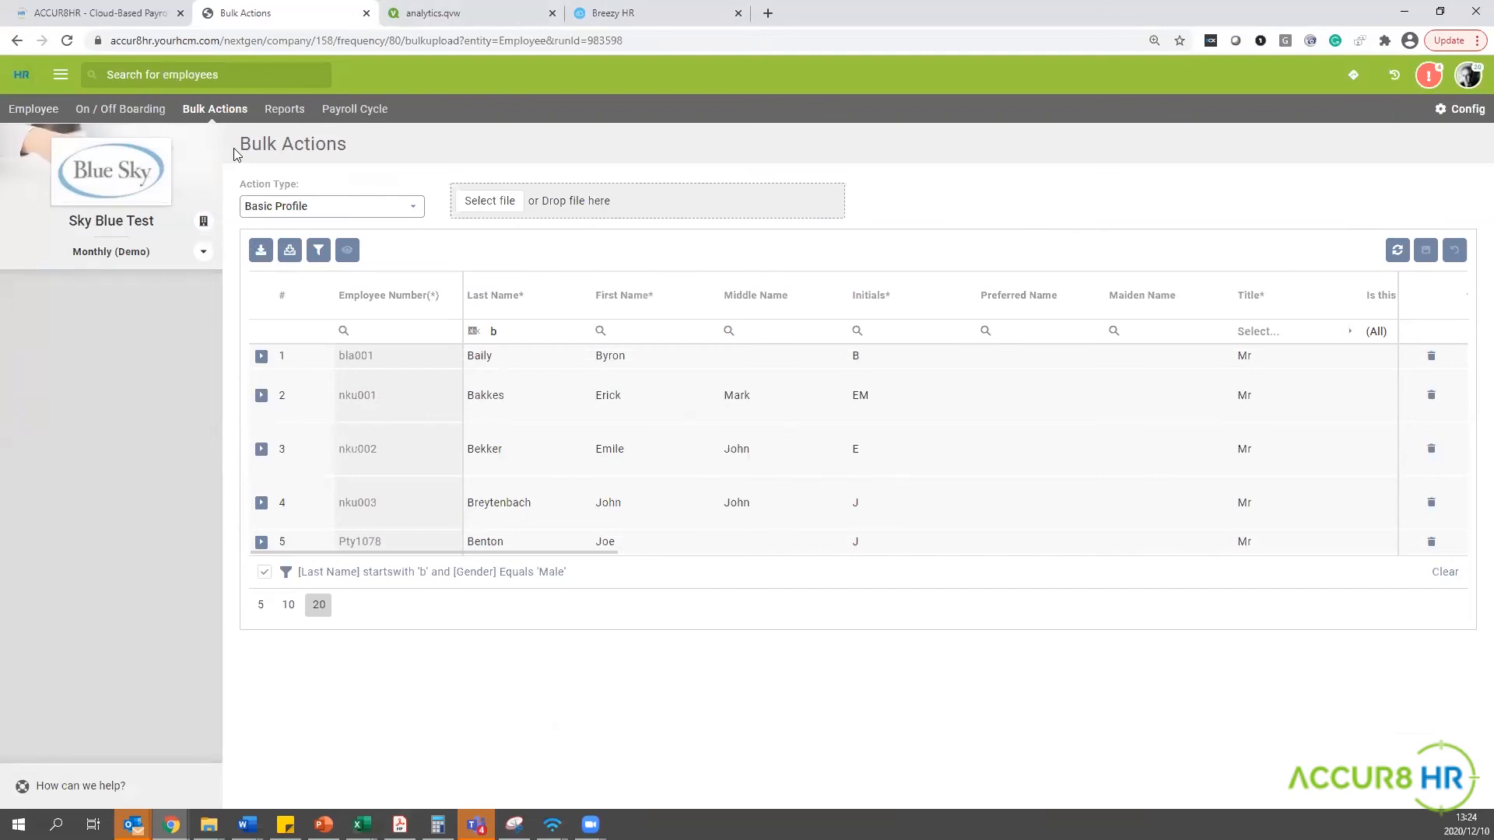
click(288, 117)
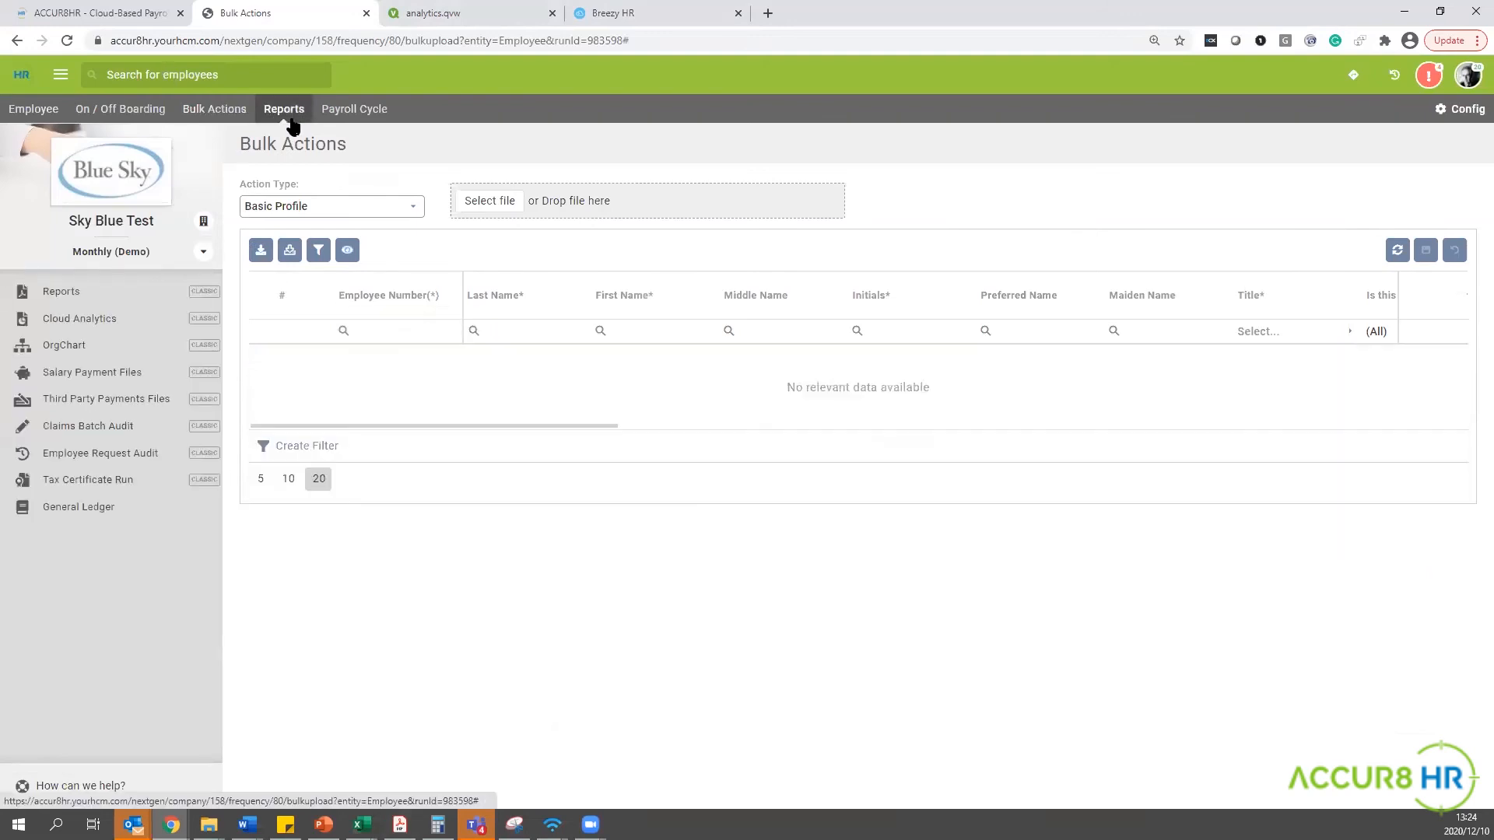